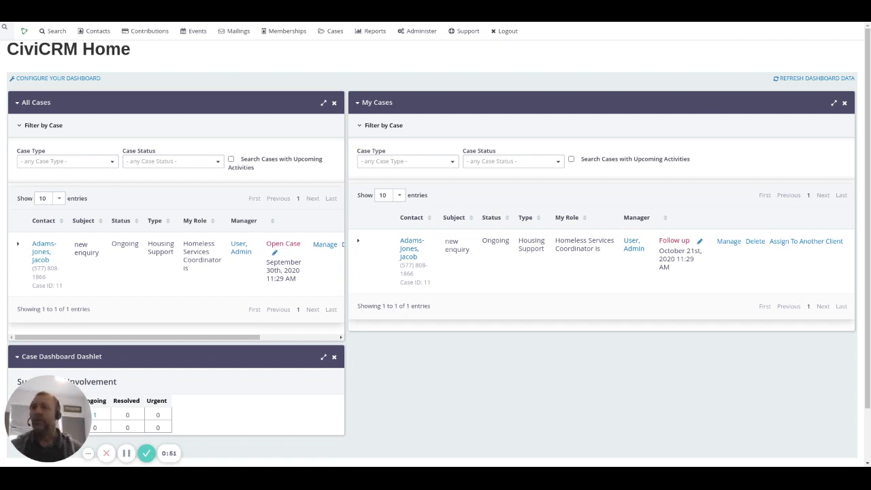
- Open the Contacts menu in the top navigation bar of the CiviCRM home dashboard
{"action": "mouse_move", "coordinate": [87, 30]}
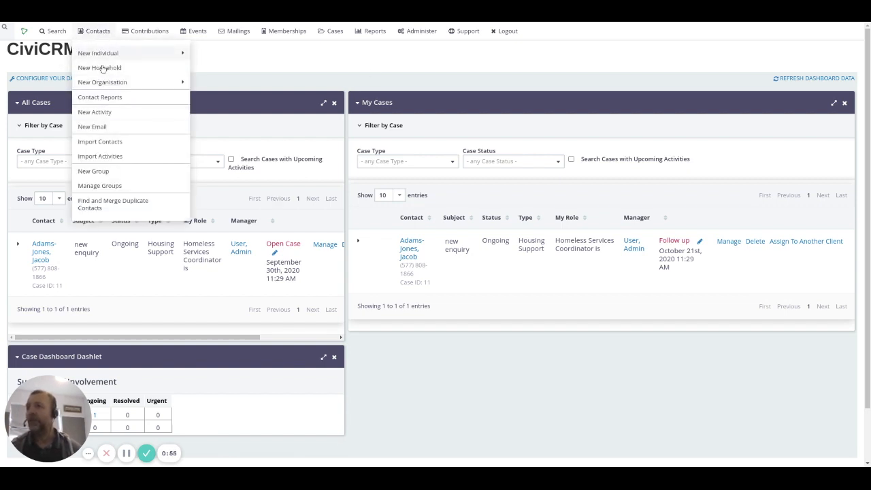
- Go to Contacts > Find and Merge Duplicate Contacts
{"action": "left_click", "coordinate": [119, 202]}
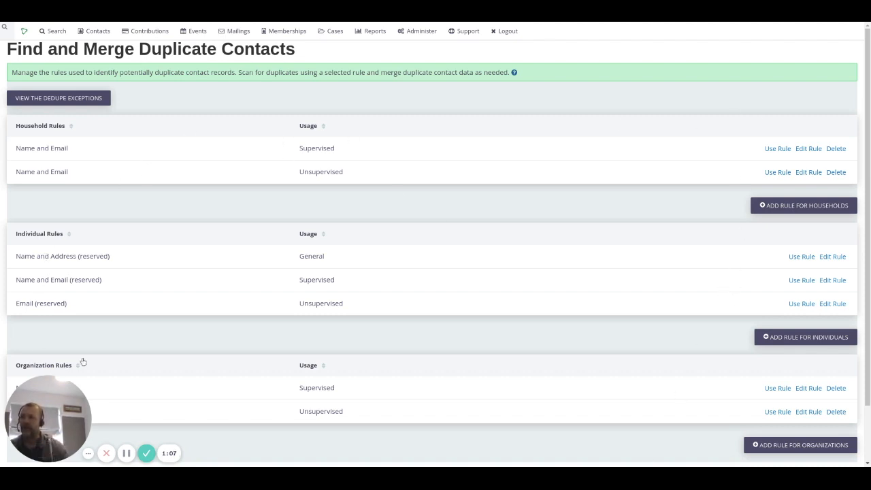
{"action": "scroll", "coordinate": [339, 301], "scroll_direction": "down", "scroll_amount": 1}
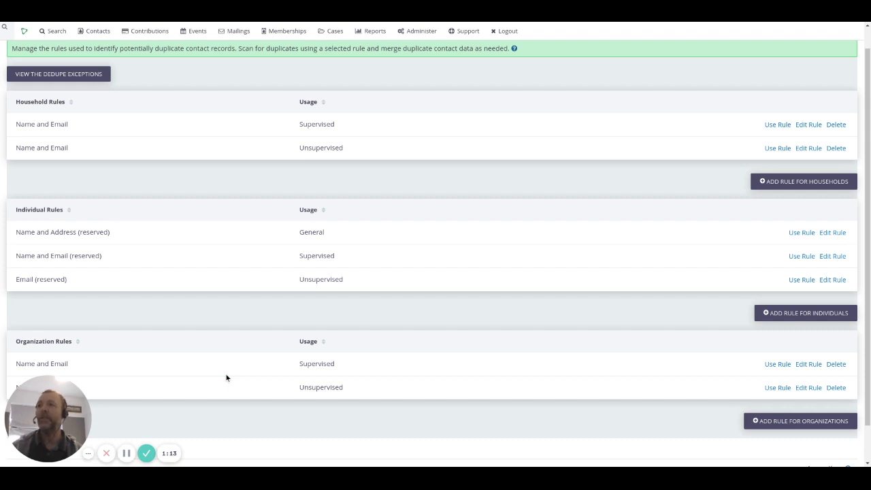
{"action": "double_click", "coordinate": [324, 232]}
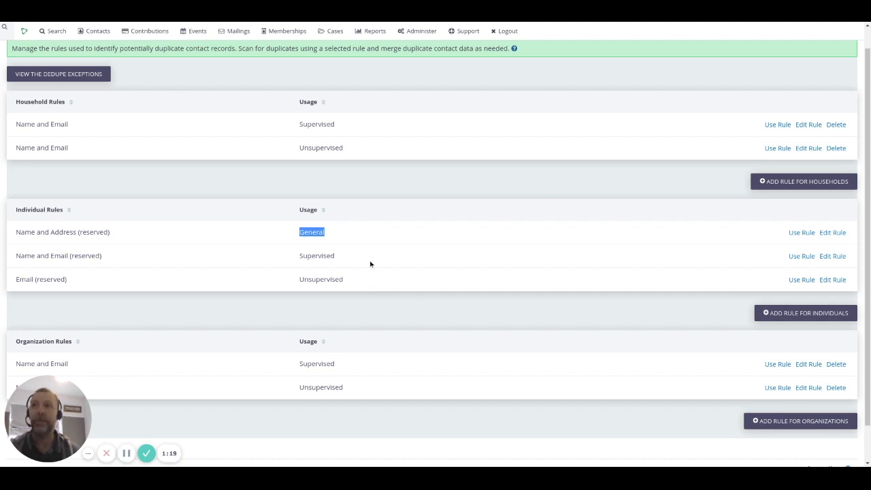
{"action": "double_click", "coordinate": [316, 256]}
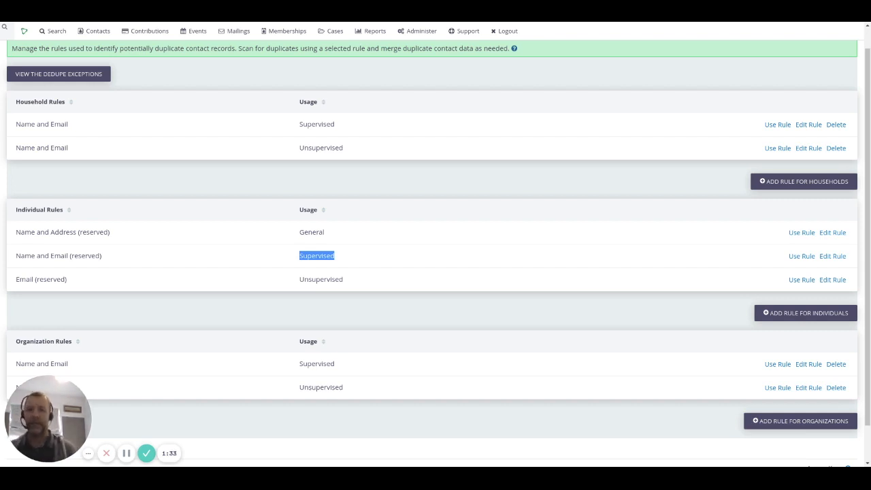
{"action": "double_click", "coordinate": [327, 279]}
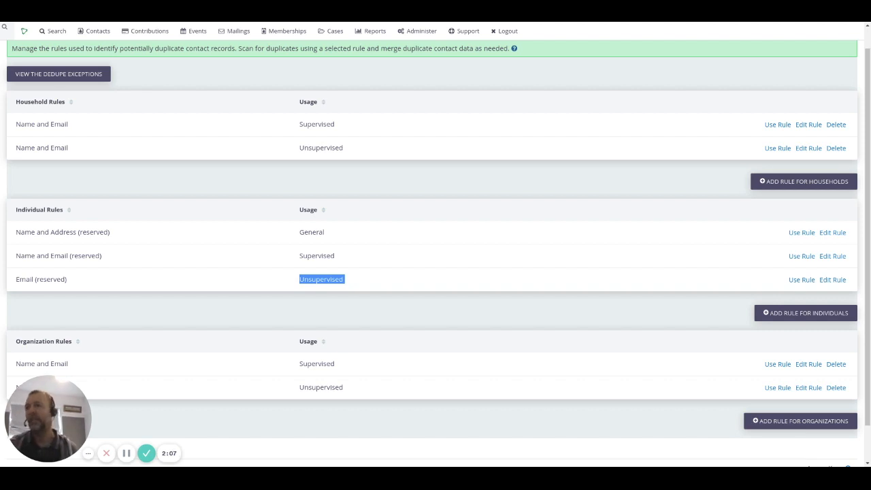
{"action": "left_click", "coordinate": [808, 283]}
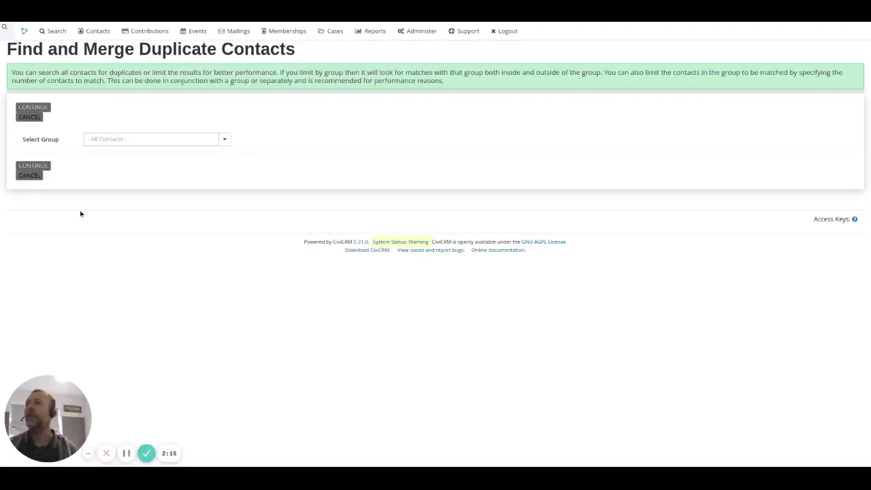
- Run the individual email dedupe rule across '- All Contacts -' to find the matching pair
{"action": "left_click", "coordinate": [110, 140]}
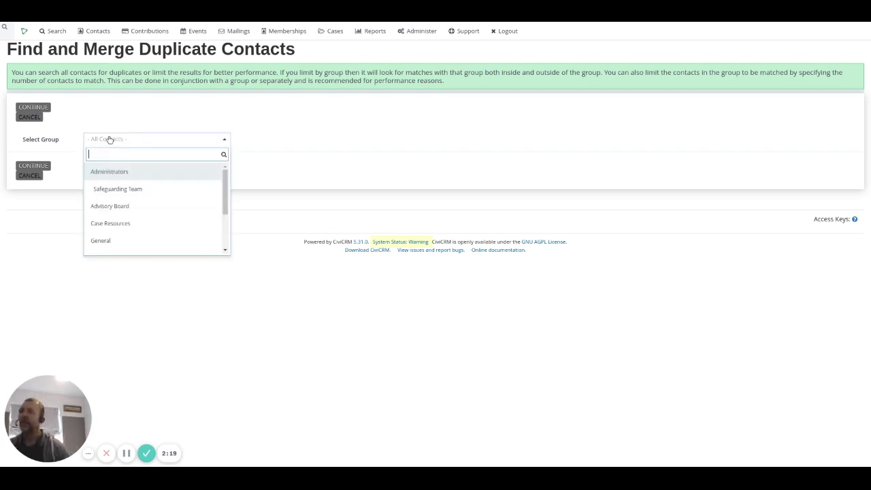
{"action": "left_click", "coordinate": [110, 140]}
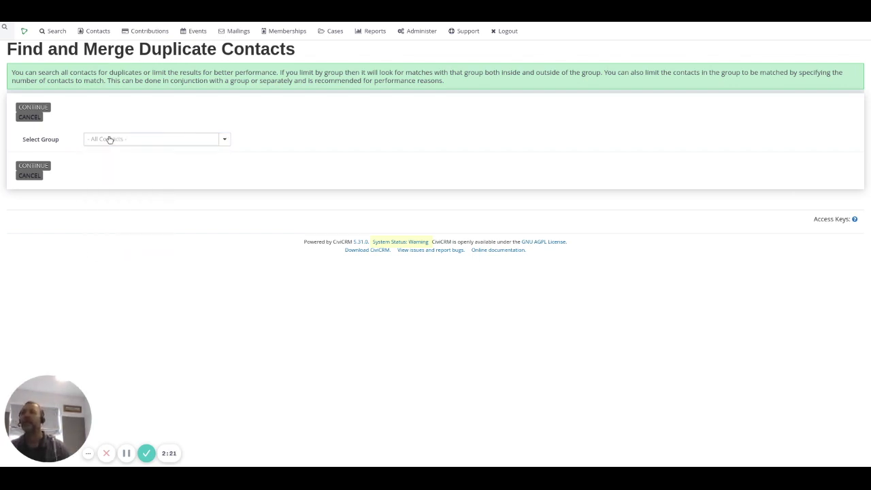
{"action": "left_click", "coordinate": [34, 167]}
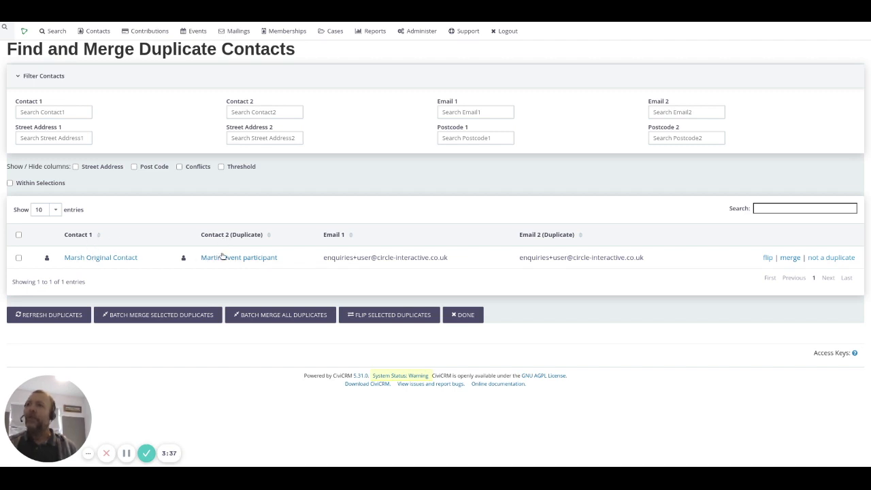
{"action": "left_click", "coordinate": [768, 258]}
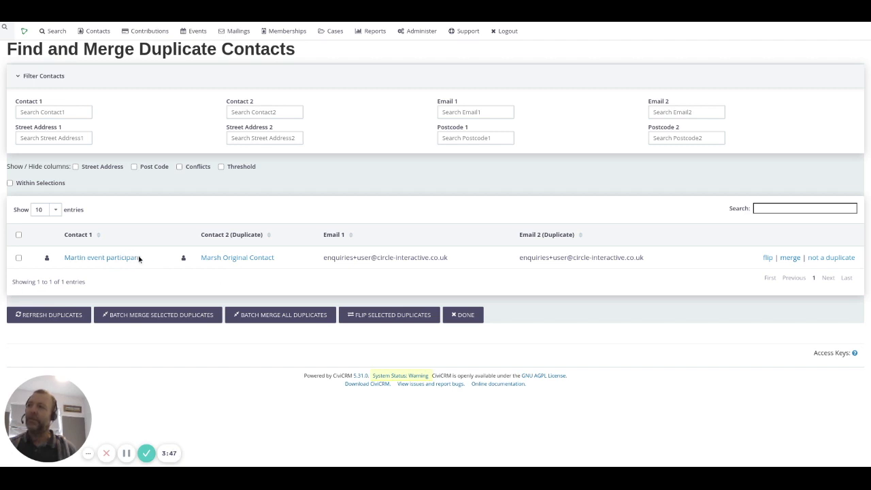
{"action": "left_click_drag", "start_coordinate": [146, 259], "coordinate": [19, 263]}
{"action": "left_click_drag", "start_coordinate": [281, 252], "coordinate": [213, 253]}
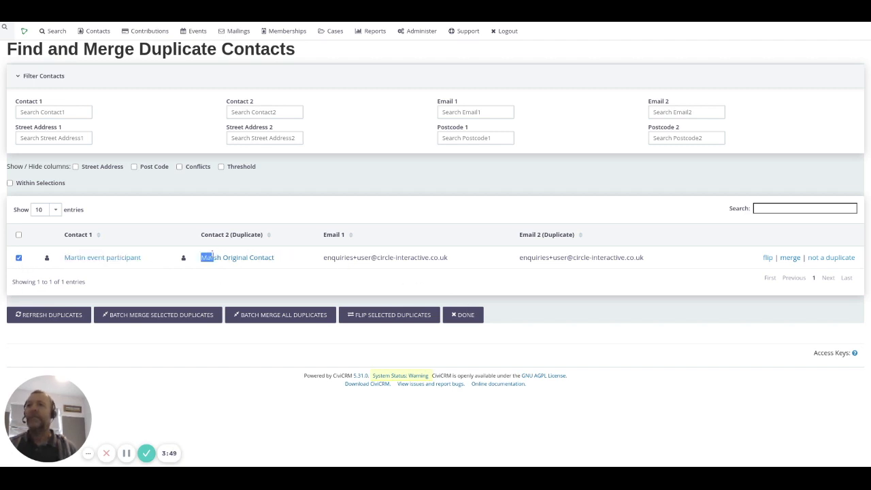
{"action": "left_click", "coordinate": [767, 258]}
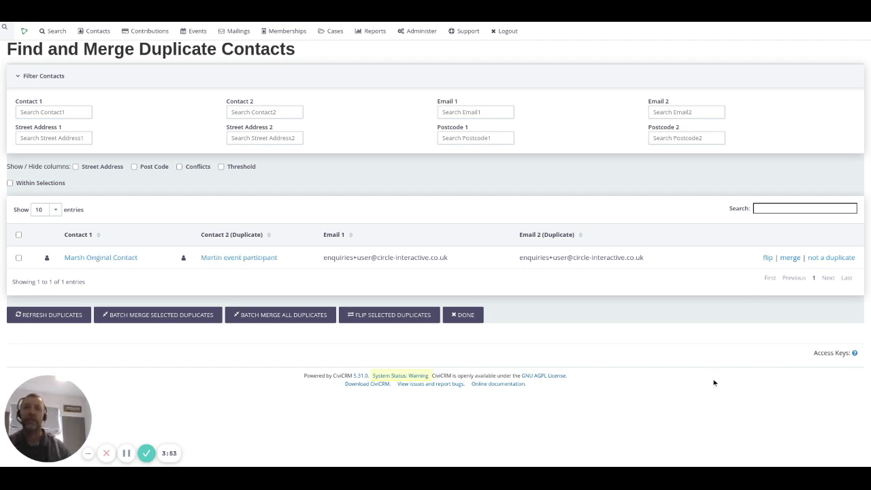
{"action": "left_click", "coordinate": [794, 260]}
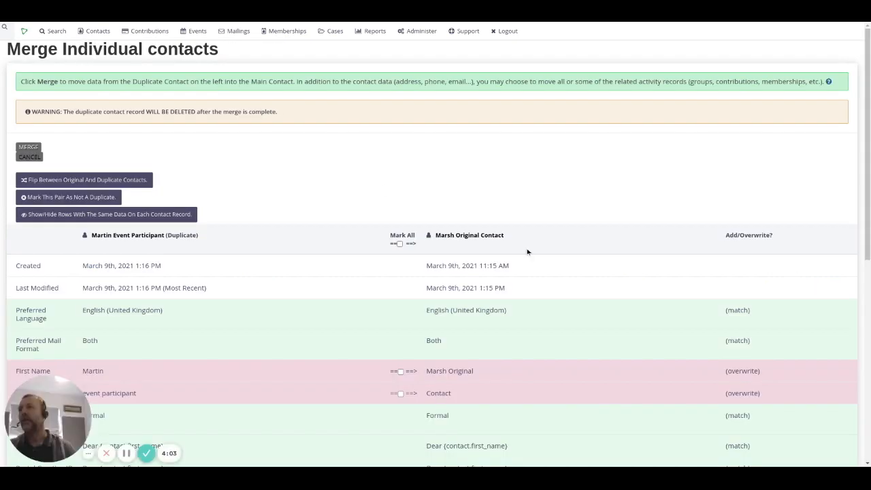
- On the merge form, tick First Name to take the duplicate's first name
{"action": "scroll", "coordinate": [335, 158], "scroll_direction": "down", "scroll_amount": 3}
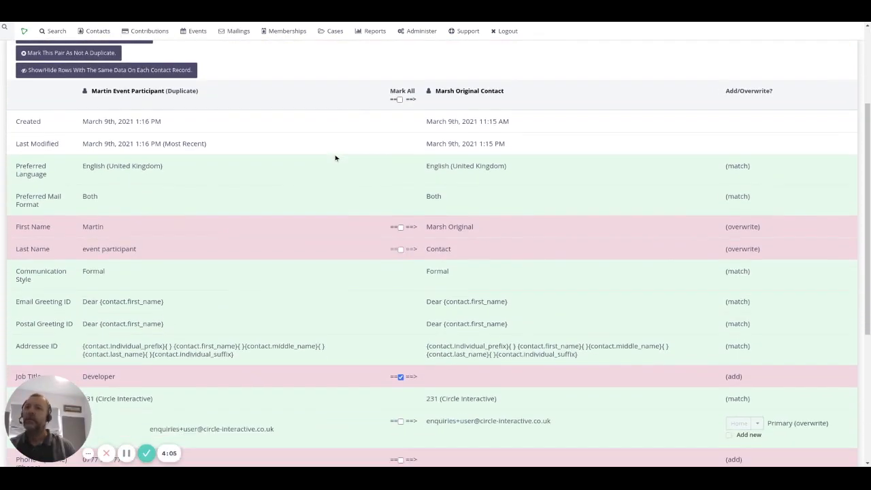
{"action": "scroll", "coordinate": [335, 158], "scroll_direction": "down", "scroll_amount": 3}
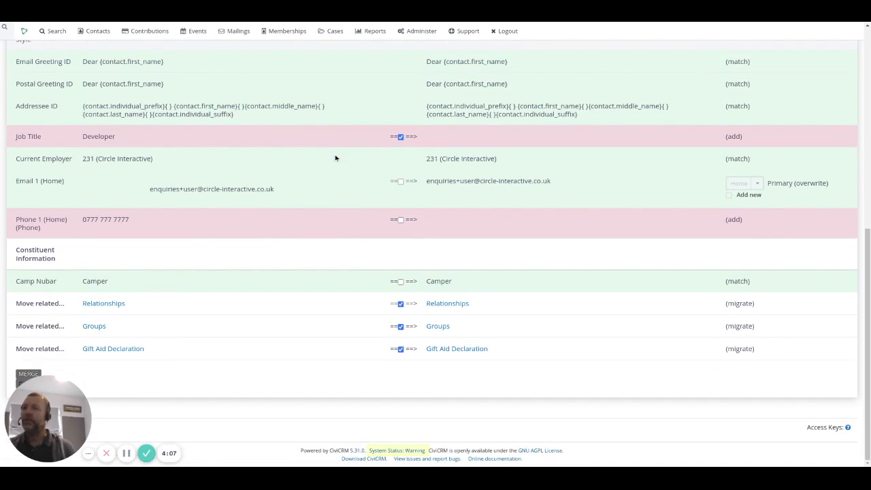
{"action": "scroll", "coordinate": [335, 158], "scroll_direction": "up", "scroll_amount": 5}
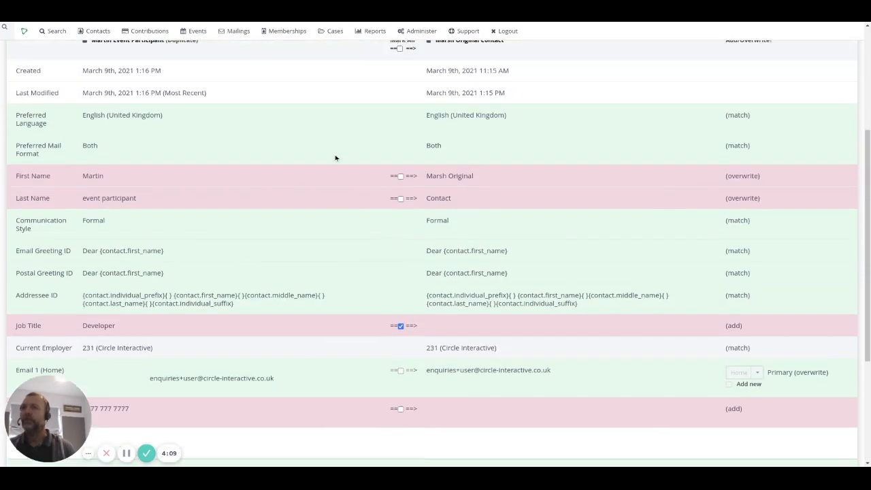
{"action": "scroll", "coordinate": [335, 158], "scroll_direction": "down", "scroll_amount": 2}
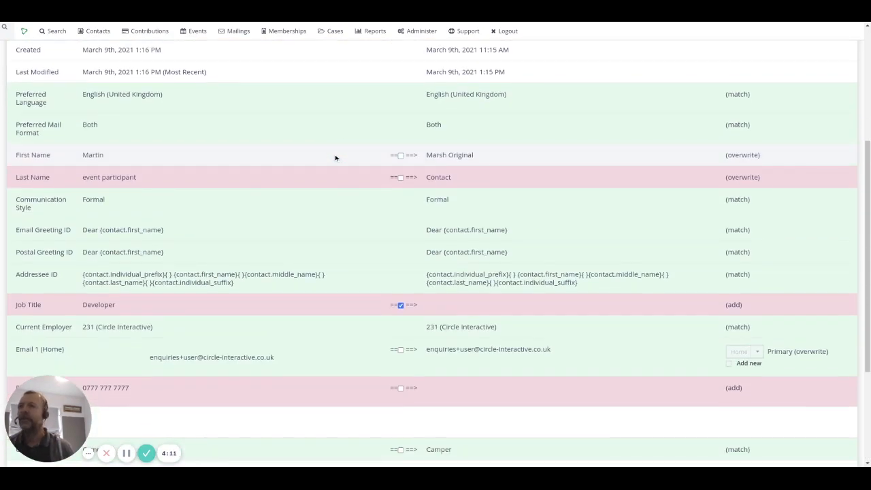
{"action": "scroll", "coordinate": [335, 158], "scroll_direction": "up", "scroll_amount": 2}
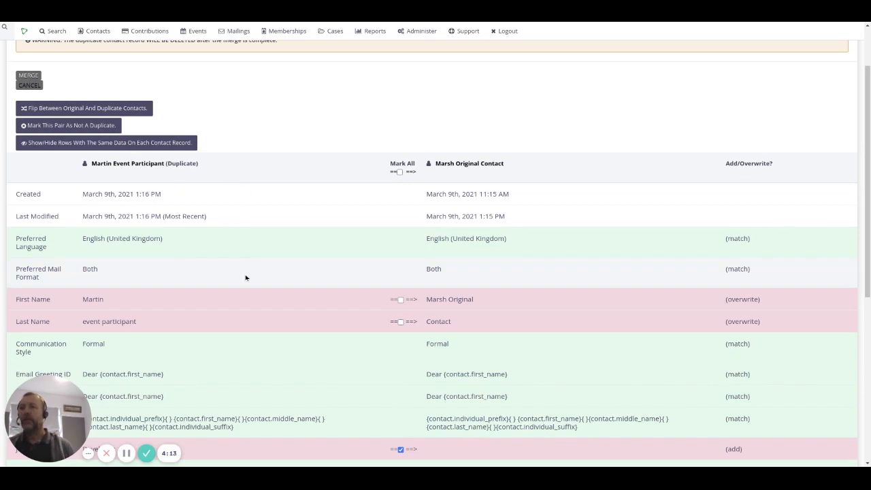
{"action": "scroll", "coordinate": [247, 269], "scroll_direction": "down", "scroll_amount": 2}
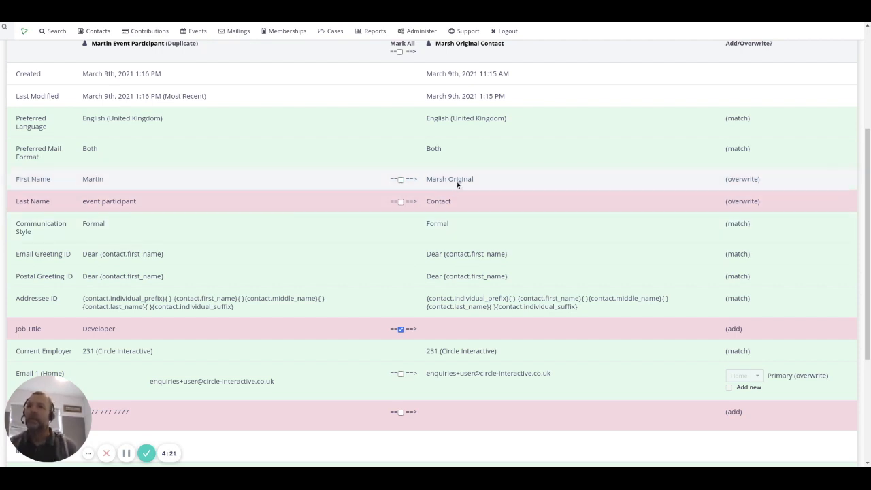
{"action": "left_click", "coordinate": [401, 179]}
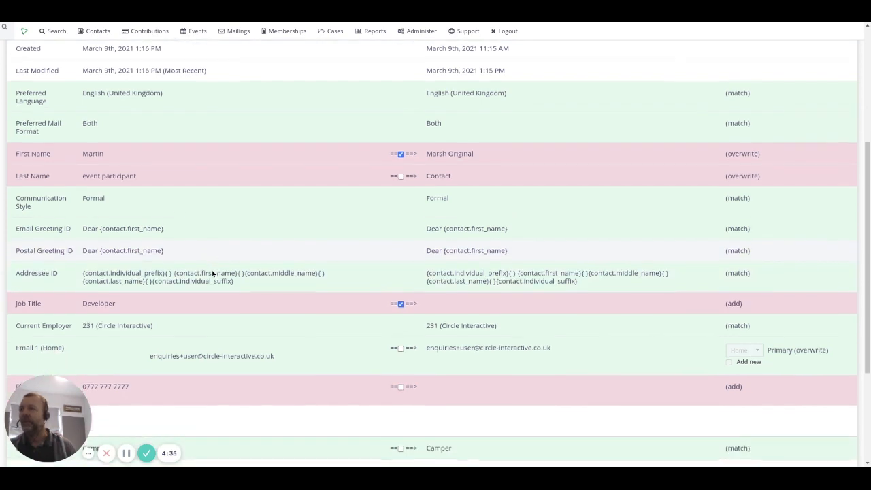
- Tick Phone 1 (Home) so the duplicate's home phone is added
{"action": "scroll", "coordinate": [213, 273], "scroll_direction": "down", "scroll_amount": 2}
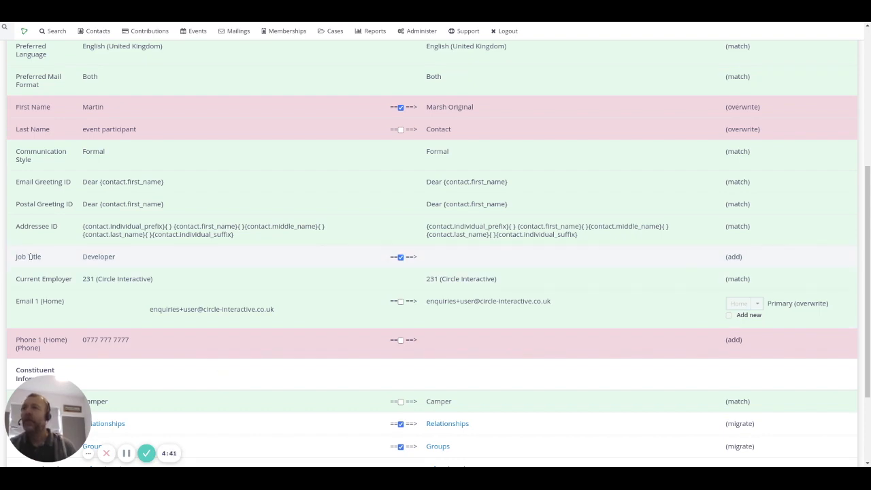
{"action": "scroll", "coordinate": [30, 257], "scroll_direction": "up", "scroll_amount": 3}
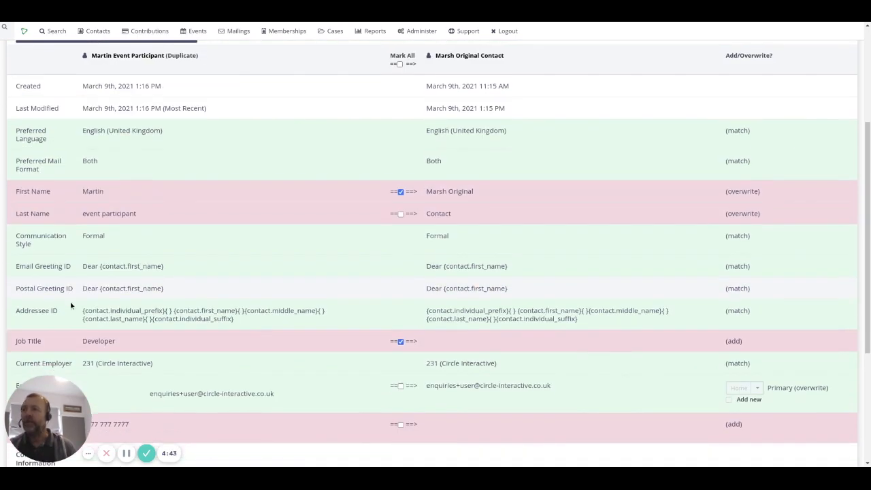
{"action": "scroll", "coordinate": [71, 306], "scroll_direction": "down", "scroll_amount": 3}
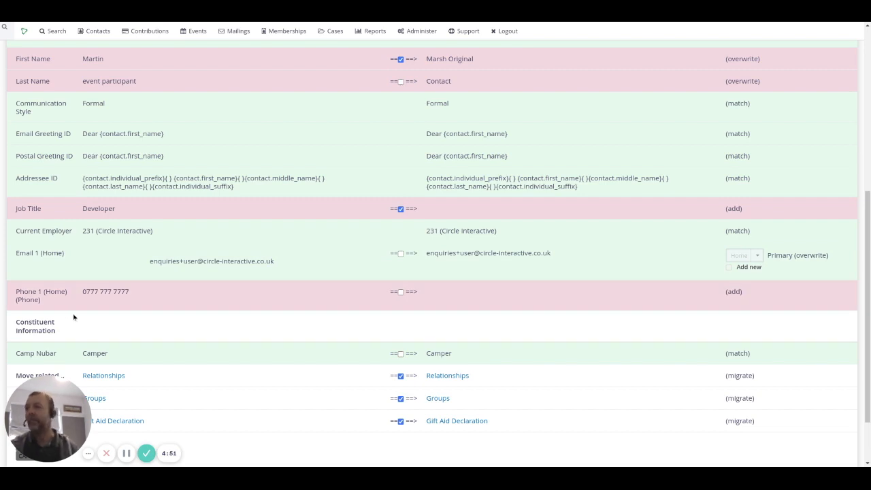
{"action": "scroll", "coordinate": [70, 317], "scroll_direction": "down", "scroll_amount": 2}
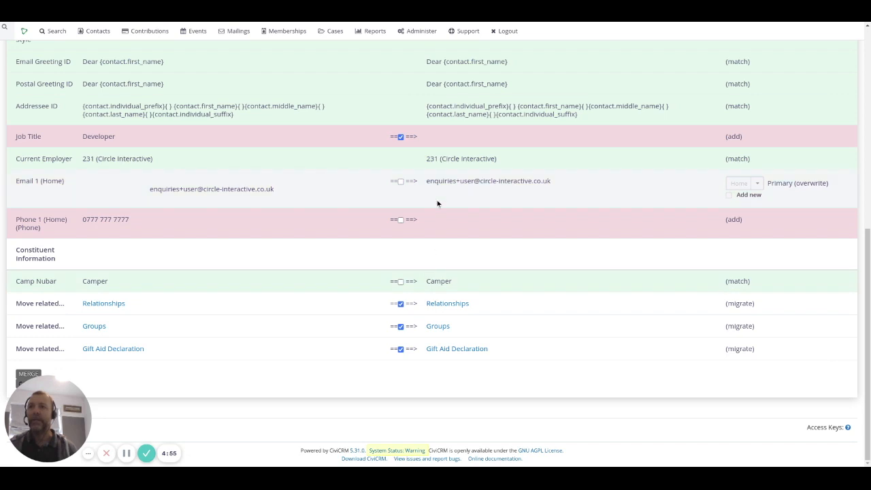
{"action": "left_click", "coordinate": [401, 221]}
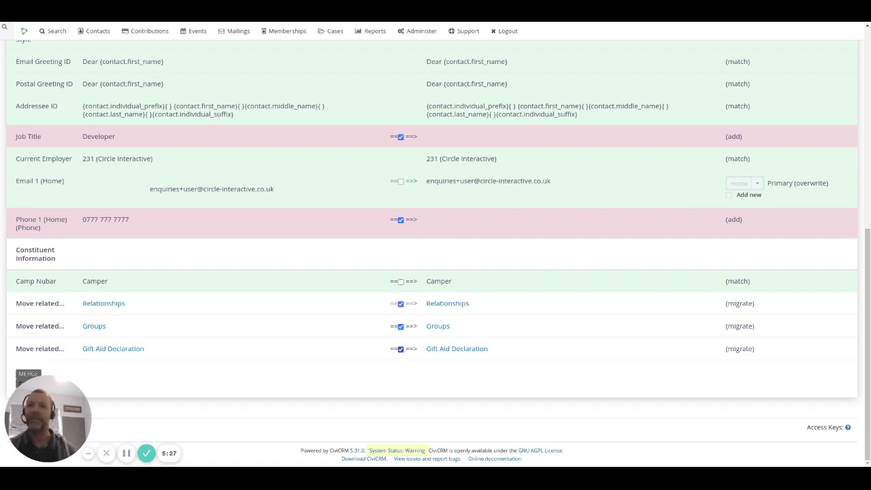
{"action": "scroll", "coordinate": [661, 241], "scroll_direction": "up", "scroll_amount": 6}
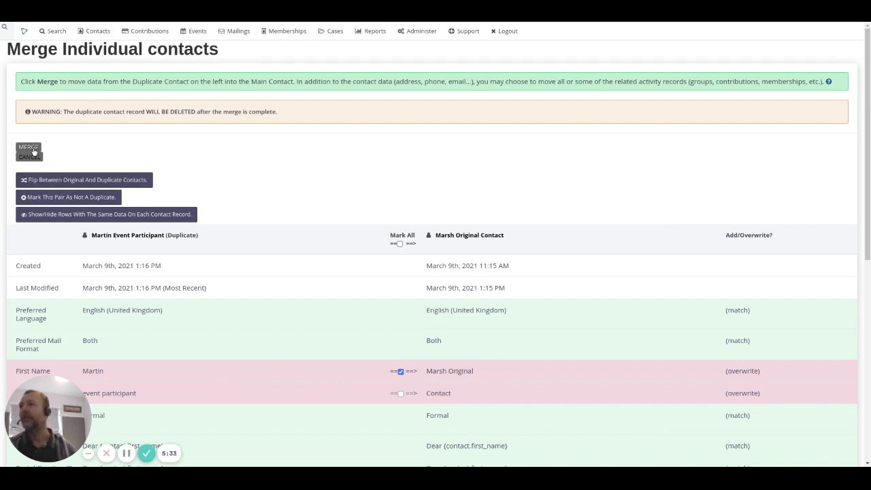
- Merge the pair, review the combined contact summary, then view its Groups
{"action": "left_click", "coordinate": [29, 147]}
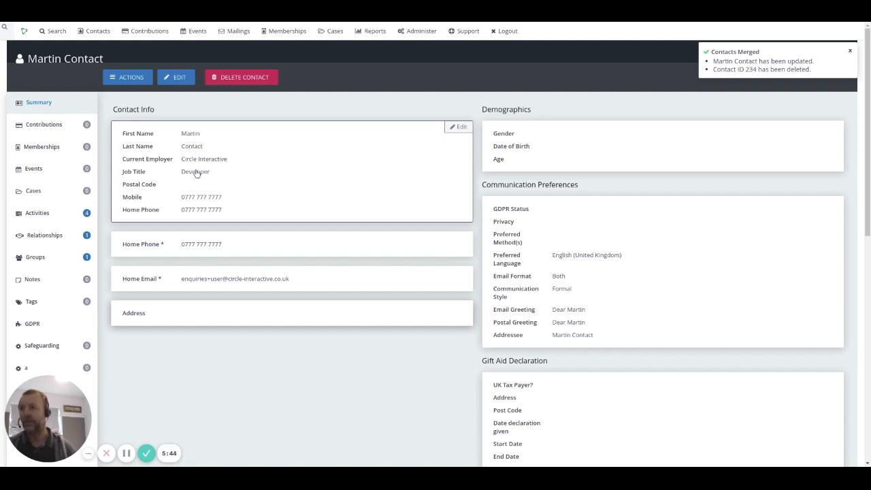
{"action": "scroll", "coordinate": [198, 208], "scroll_direction": "down", "scroll_amount": 1}
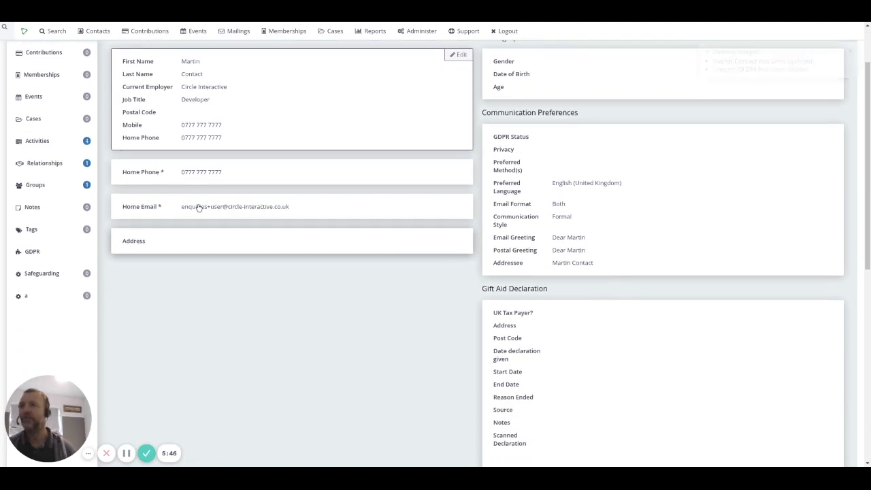
{"action": "scroll", "coordinate": [197, 208], "scroll_direction": "up", "scroll_amount": 1}
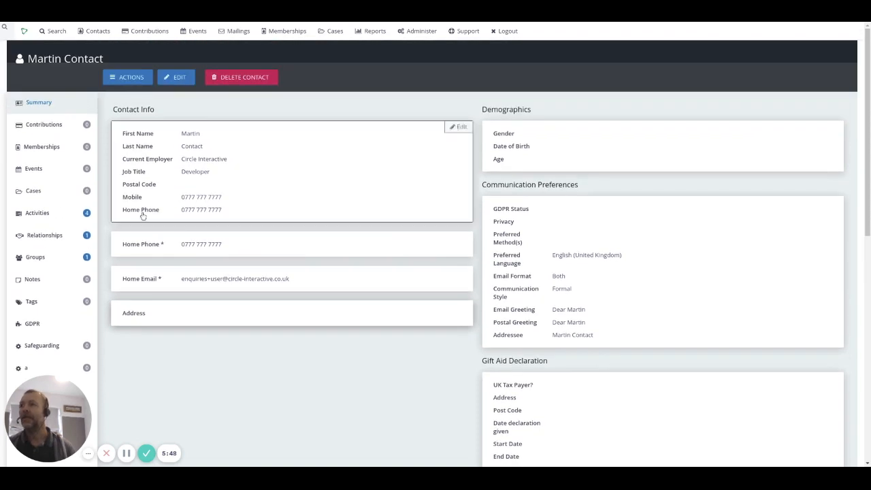
{"action": "left_click", "coordinate": [55, 253]}
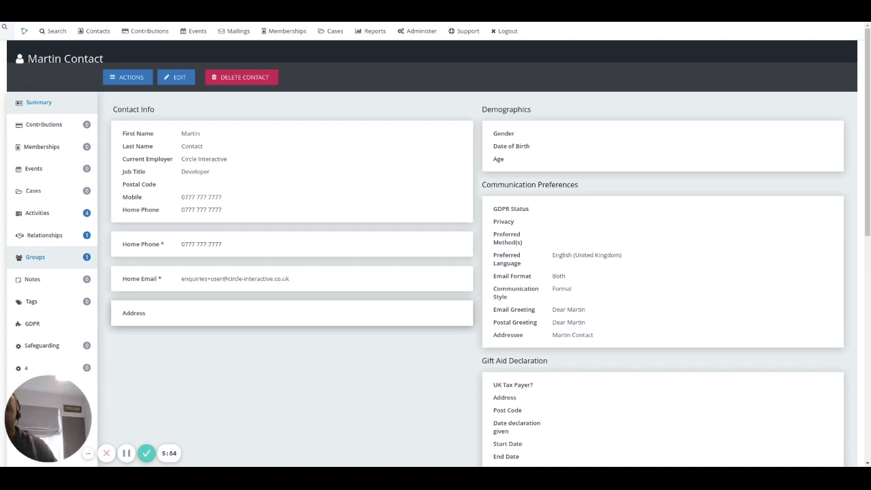